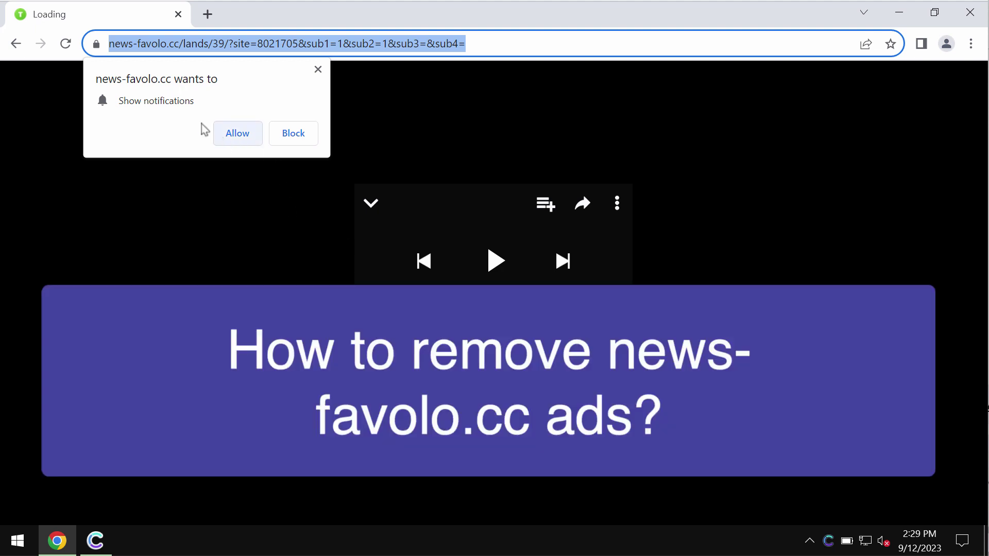
- Highlight the news-favolo.cc domain in the pdmosx.com page's address bar
{"action": "left_click", "coordinate": [161, 41]}
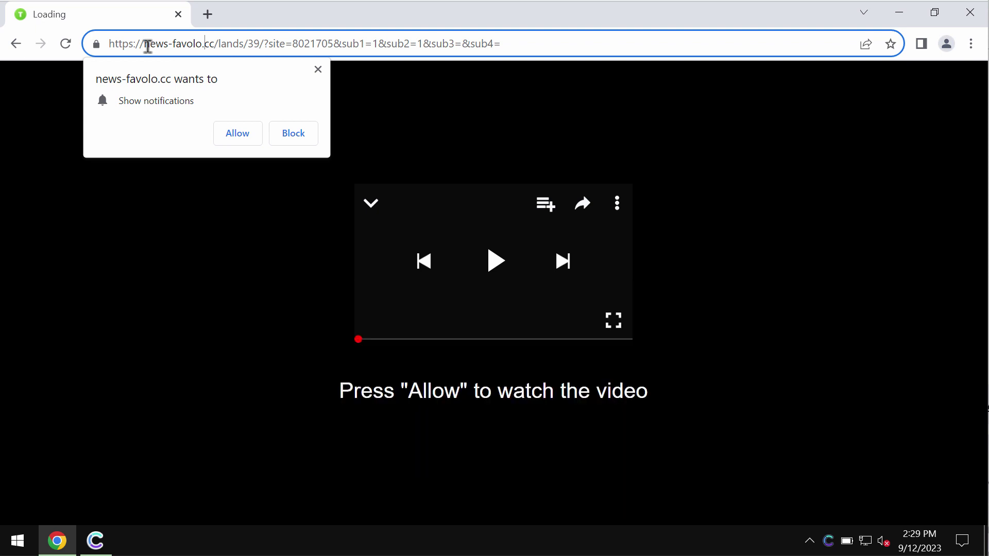
{"action": "left_click_drag", "start_coordinate": [144, 44], "coordinate": [220, 46]}
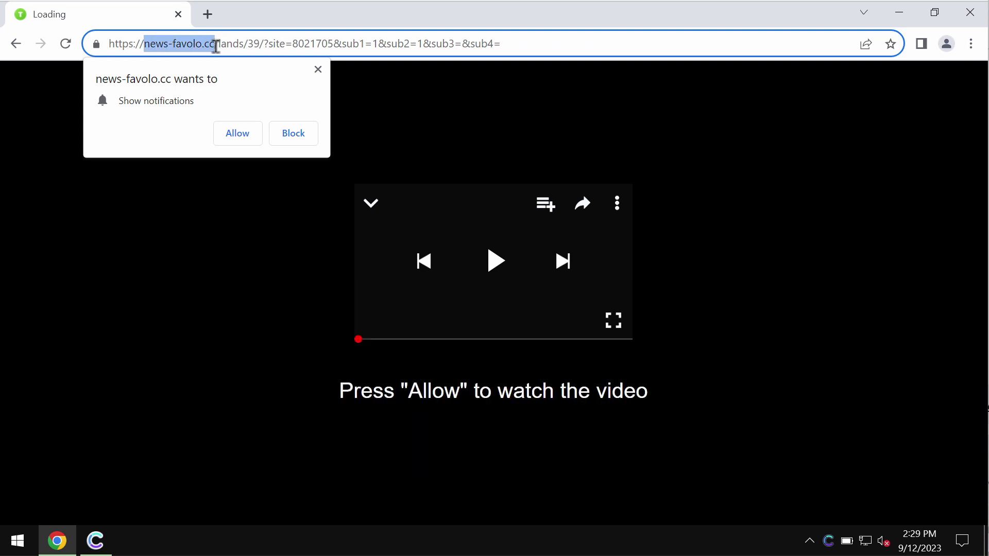
{"action": "left_click", "coordinate": [215, 45]}
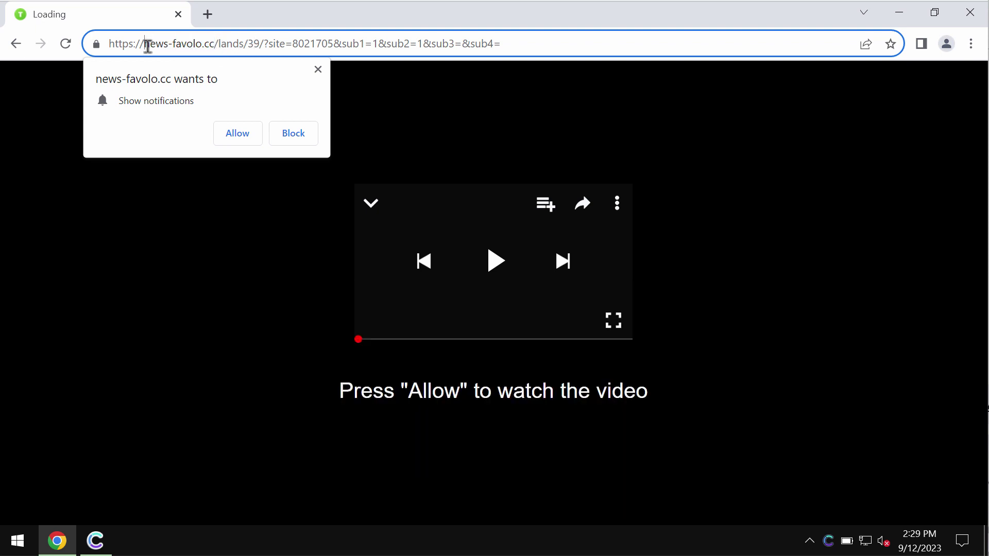
{"action": "left_click_drag", "start_coordinate": [146, 45], "coordinate": [217, 45]}
{"action": "left_click", "coordinate": [216, 45]}
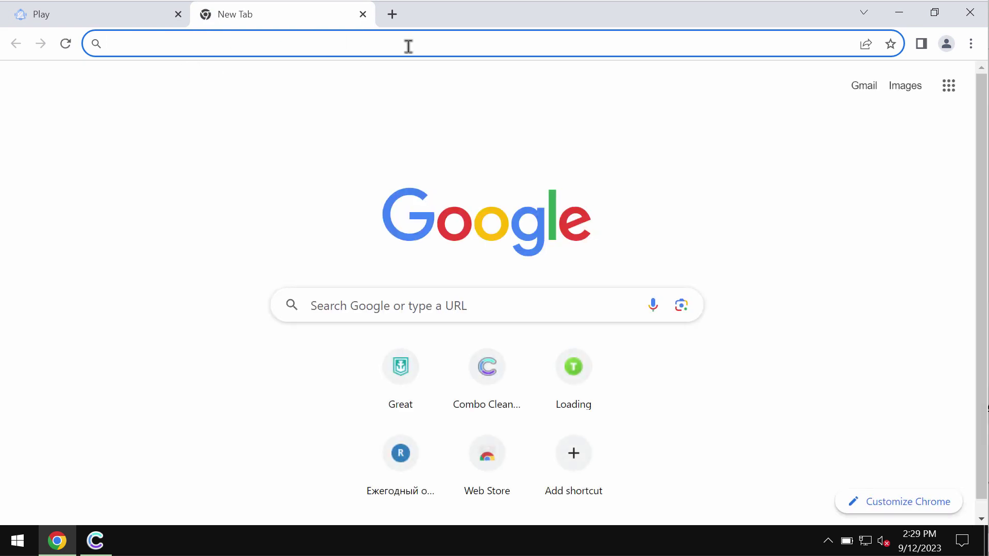
- Go to Chrome's Settings > Site settings > Notifications list of allowed sites
{"action": "left_click", "coordinate": [971, 44]}
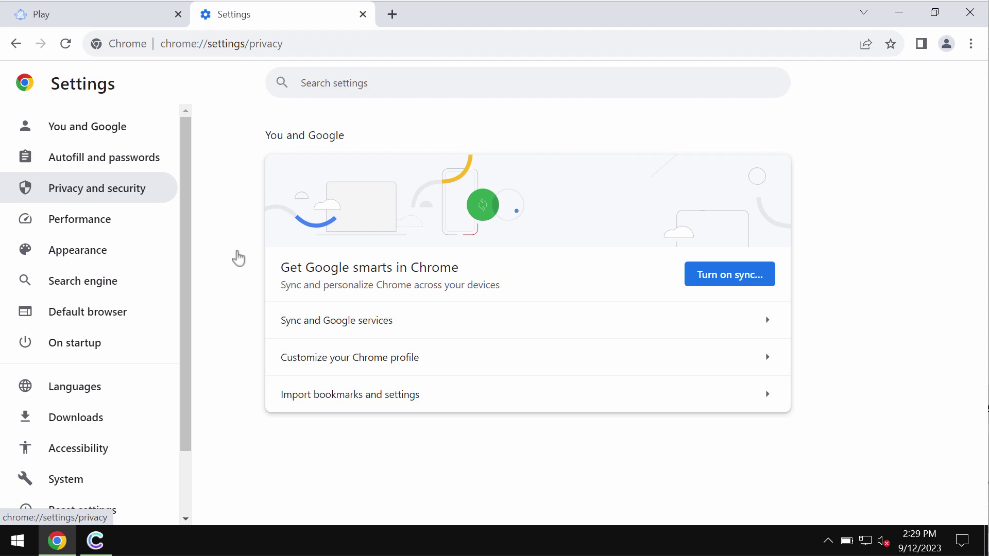
{"action": "scroll", "coordinate": [336, 296], "scroll_direction": "down", "scroll_amount": 3}
{"action": "left_click", "coordinate": [397, 453]}
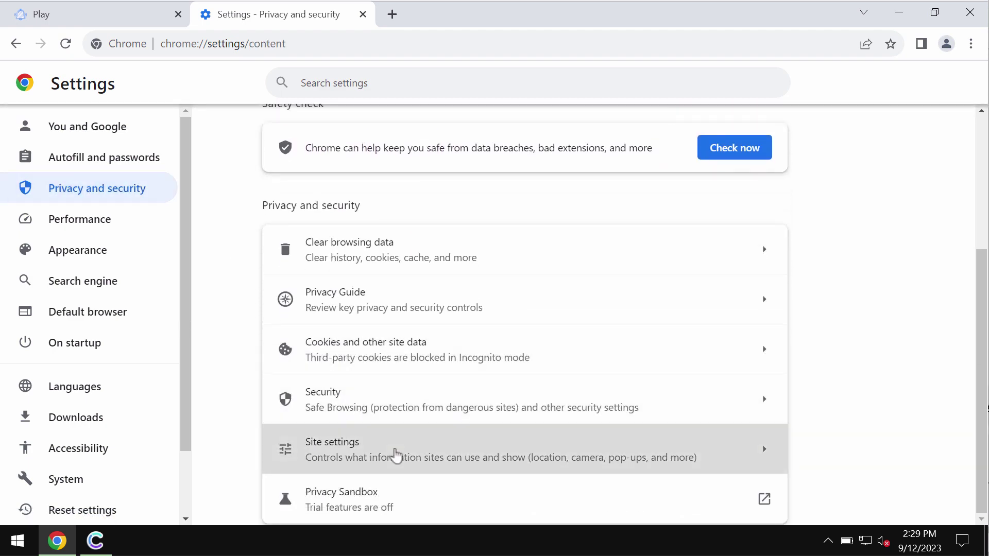
{"action": "scroll", "coordinate": [342, 422], "scroll_direction": "down", "scroll_amount": 4}
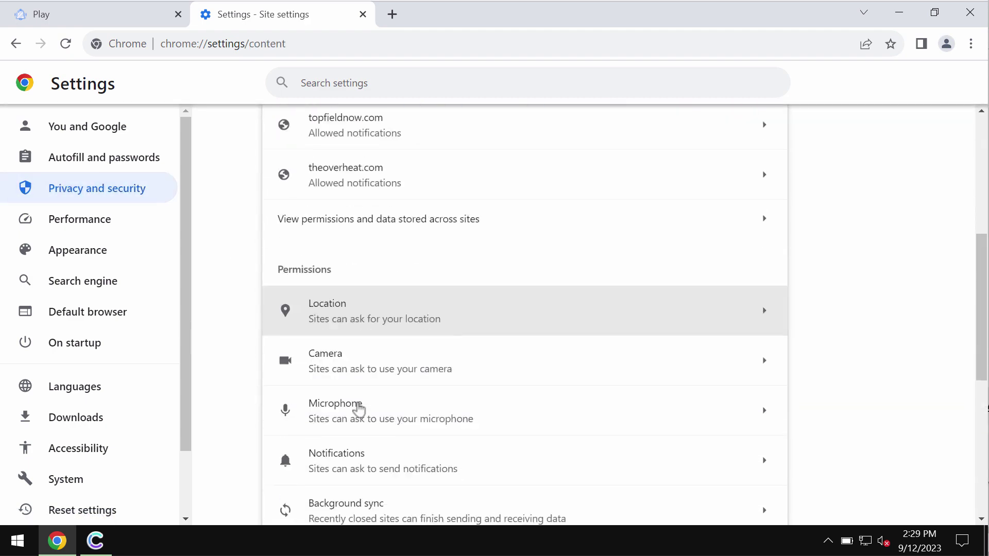
{"action": "left_click", "coordinate": [400, 417]}
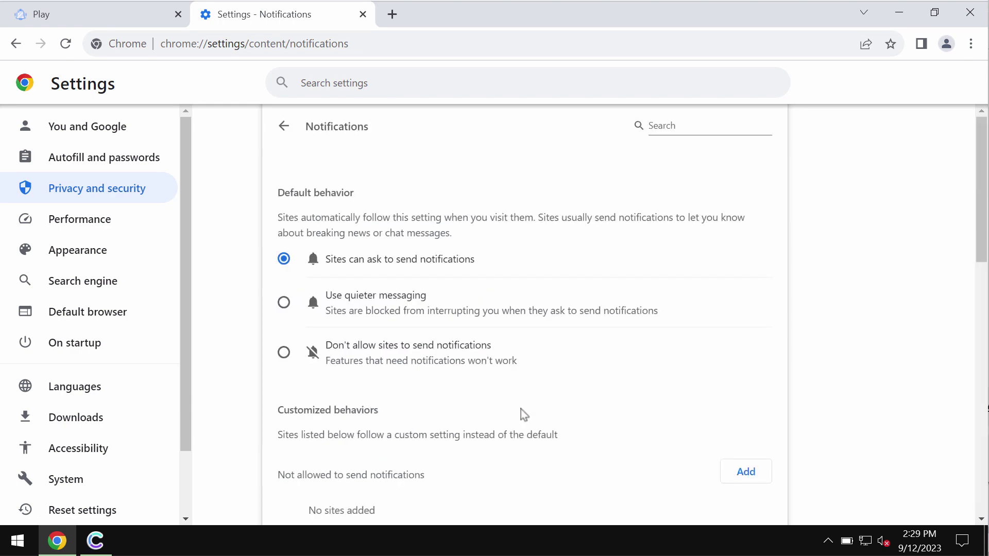
{"action": "scroll", "coordinate": [556, 415], "scroll_direction": "down", "scroll_amount": 6}
{"action": "scroll", "coordinate": [556, 415], "scroll_direction": "down", "scroll_amount": 5}
{"action": "scroll", "coordinate": [690, 290], "scroll_direction": "up", "scroll_amount": 4}
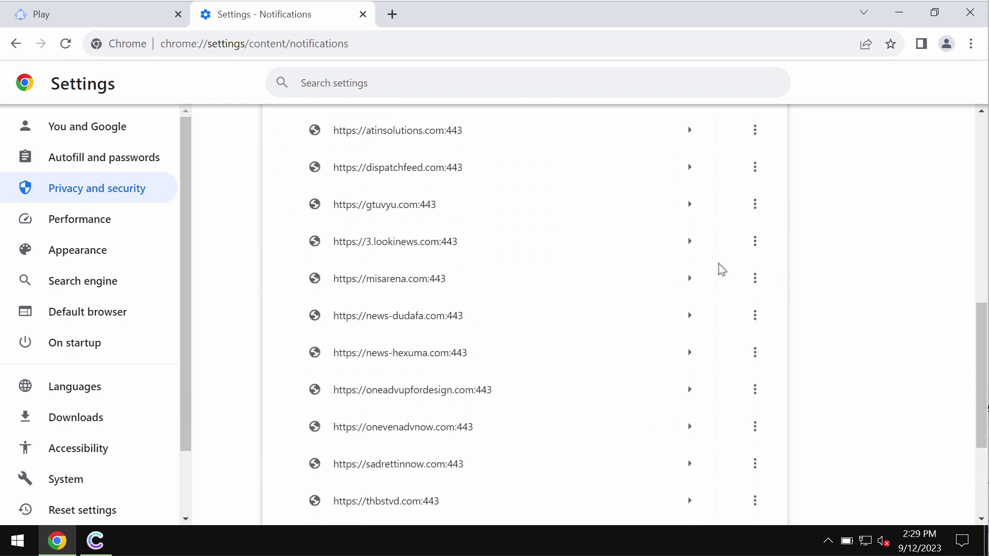
{"action": "scroll", "coordinate": [722, 268], "scroll_direction": "up", "scroll_amount": 3}
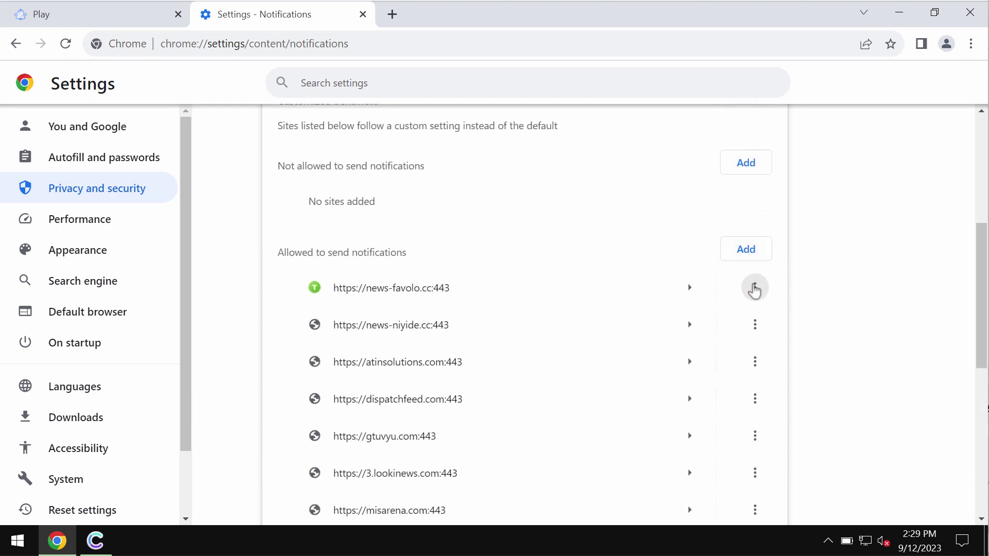
- Remove news-favolo.cc, atinsolutions.com, dispatchfeed.com, news-niyide.cc and gtuvyu.com from allowed notifications
{"action": "left_click", "coordinate": [754, 288]}
{"action": "left_click", "coordinate": [738, 351]}
{"action": "left_click", "coordinate": [754, 324]}
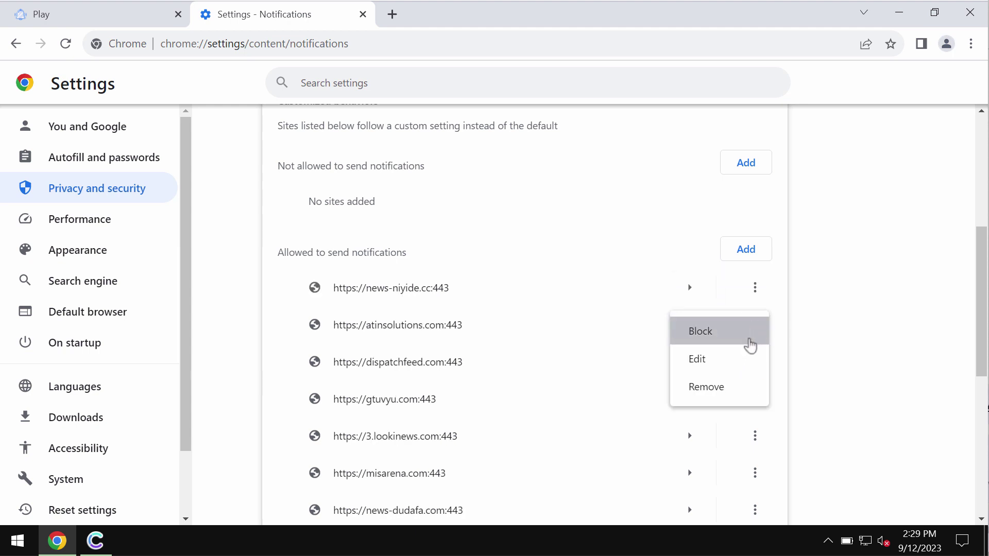
{"action": "left_click", "coordinate": [746, 388]}
{"action": "left_click", "coordinate": [755, 324]}
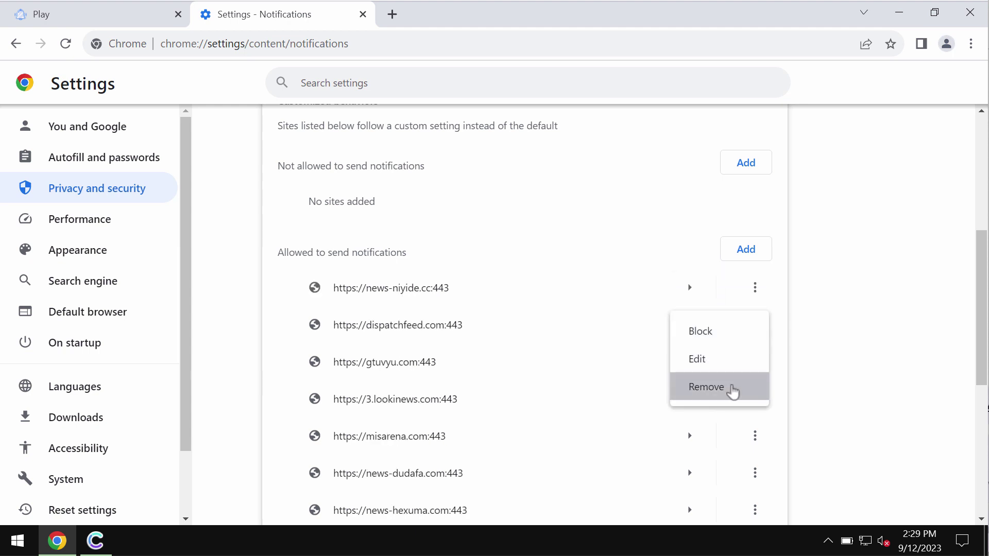
{"action": "left_click", "coordinate": [731, 389]}
{"action": "left_click", "coordinate": [755, 288]}
{"action": "left_click", "coordinate": [735, 351]}
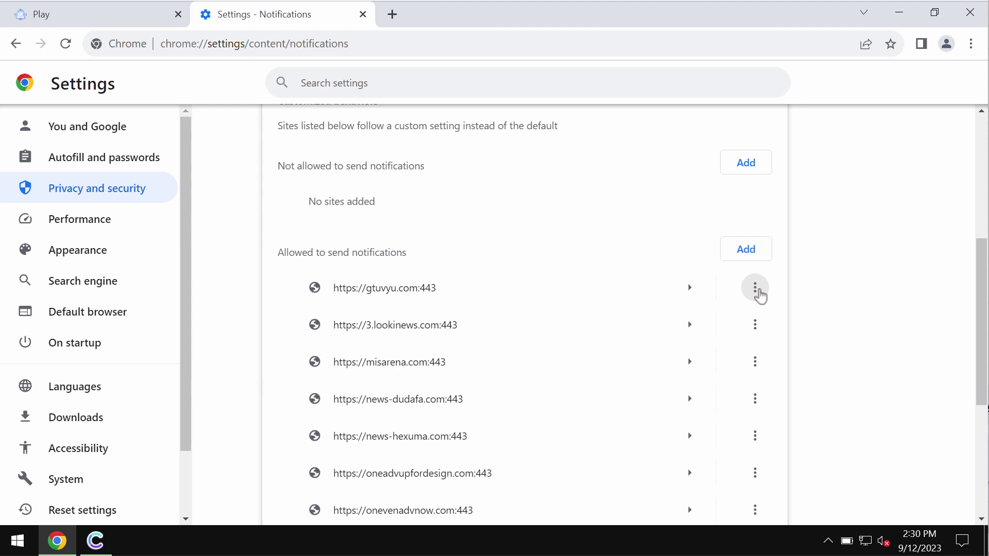
{"action": "left_click", "coordinate": [755, 288]}
{"action": "left_click", "coordinate": [724, 361]}
- Remove 3.lookinews.com, misarena.com, news-dudafa.com, news-hexuma.com and oneadvupfordesign.com from allowed notifications
{"action": "left_click", "coordinate": [756, 288]}
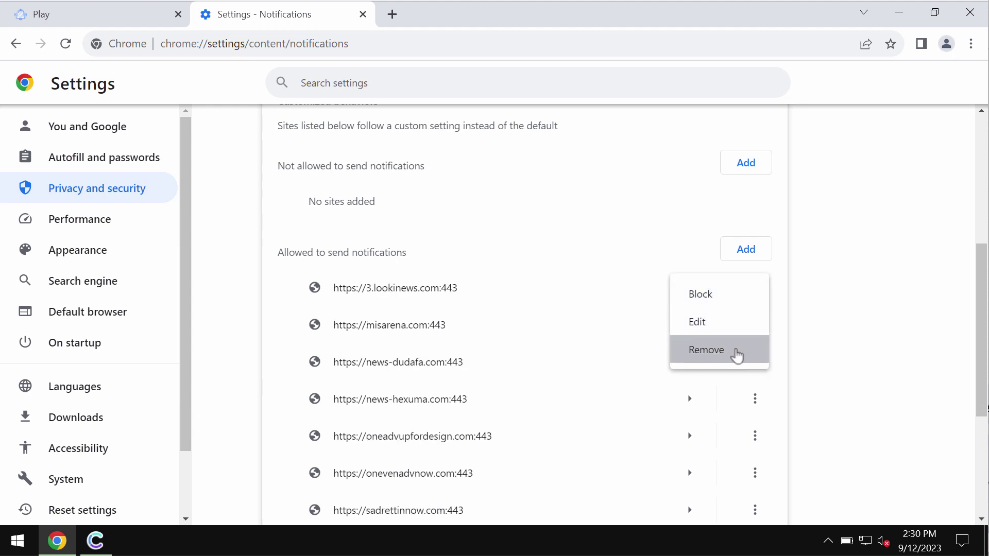
{"action": "left_click", "coordinate": [735, 353]}
{"action": "left_click", "coordinate": [755, 287]}
{"action": "left_click", "coordinate": [742, 353]}
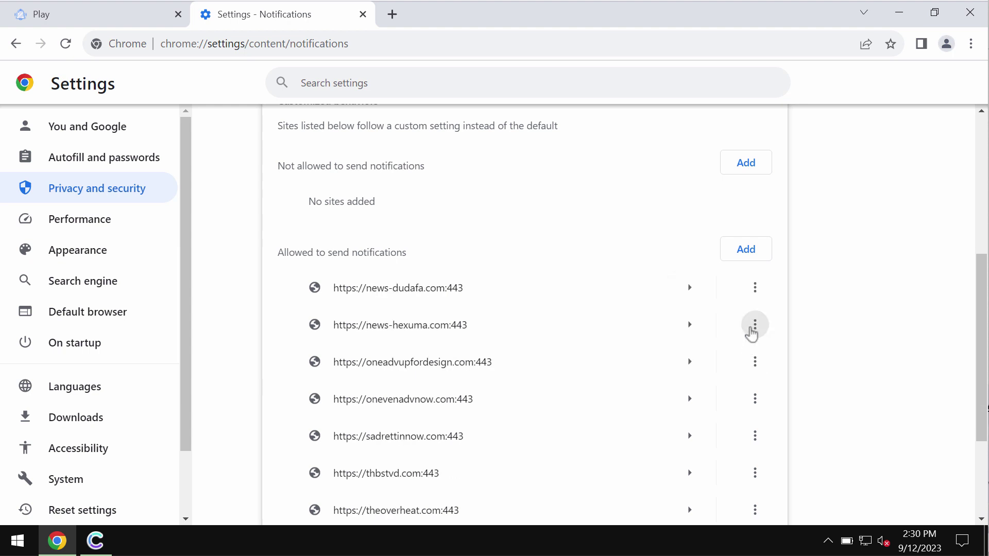
{"action": "left_click", "coordinate": [756, 288]}
{"action": "left_click", "coordinate": [742, 352]}
{"action": "left_click", "coordinate": [756, 287]}
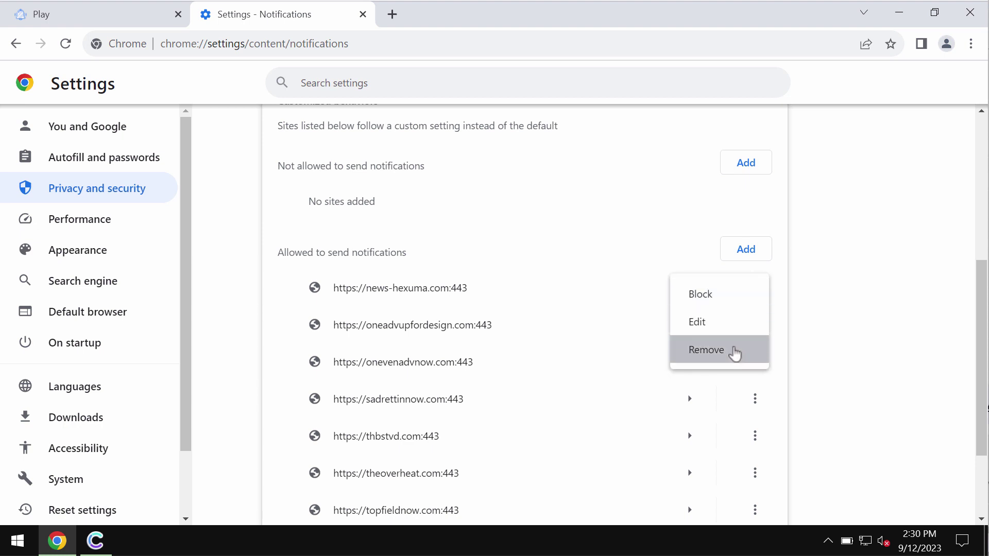
{"action": "left_click", "coordinate": [737, 351]}
{"action": "left_click", "coordinate": [755, 287]}
{"action": "left_click", "coordinate": [741, 350]}
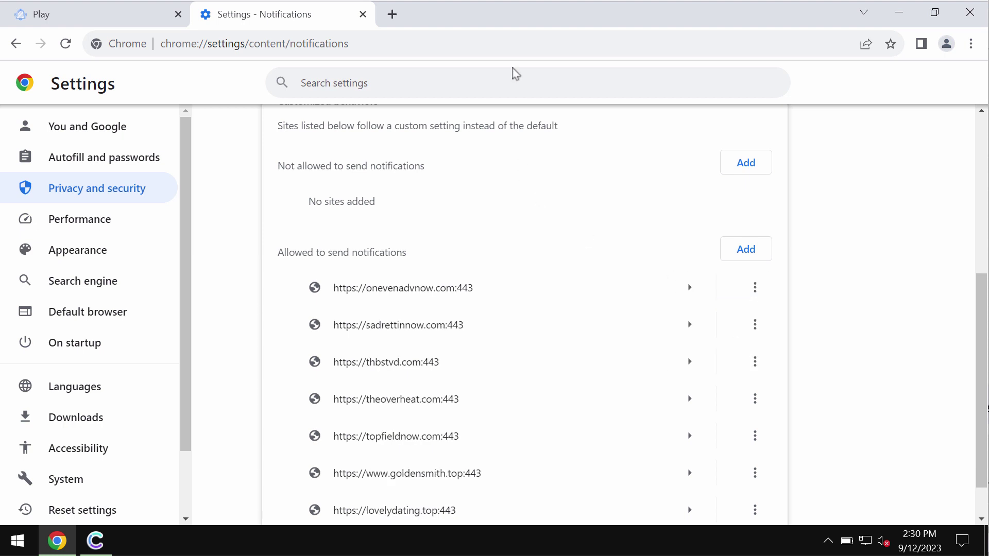
{"action": "left_click", "coordinate": [509, 36]}
- Load combocleaner.com, then minimize Chrome to reveal the Combo Cleaner Dashboard
{"action": "type", "text": "combocleaner.com"}
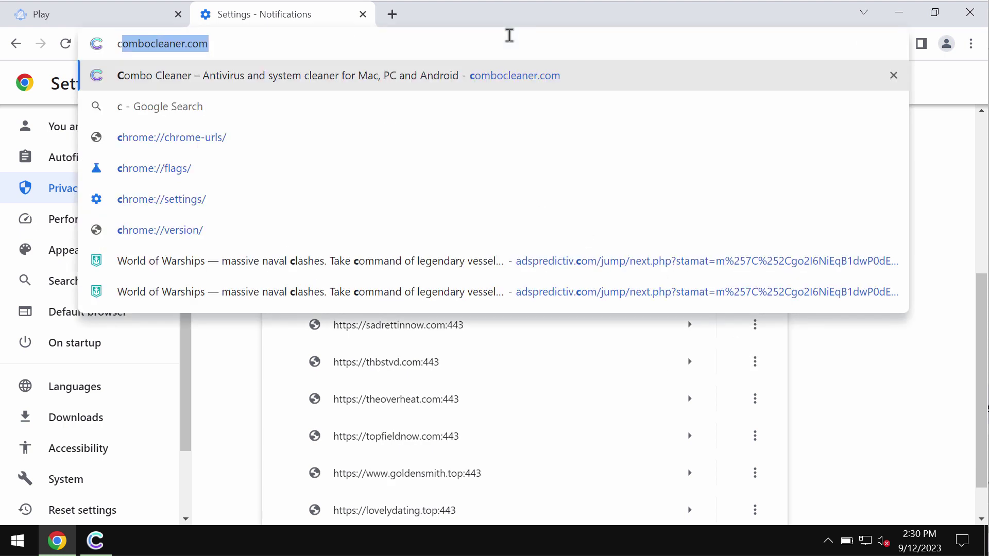
{"action": "key", "text": "Return"}
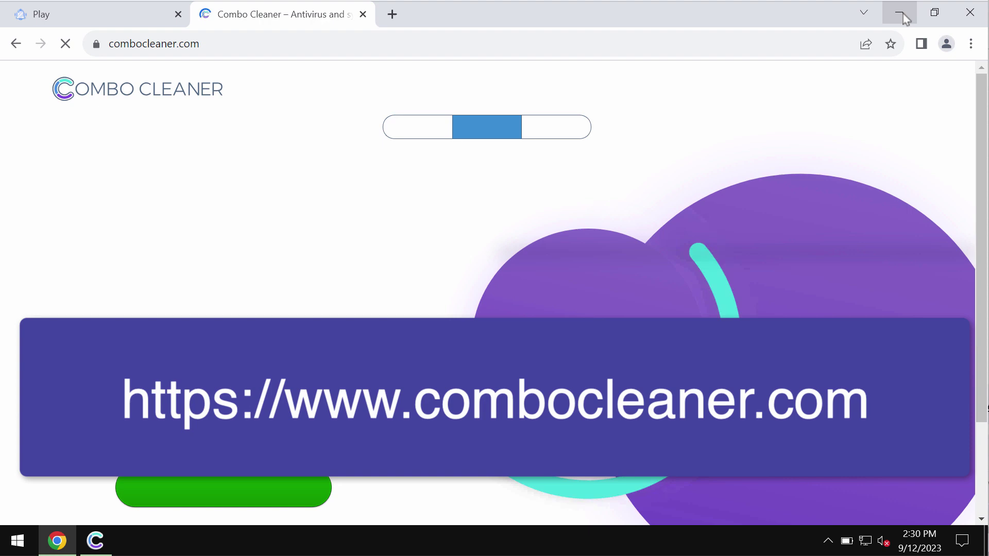
{"action": "left_click", "coordinate": [902, 14]}
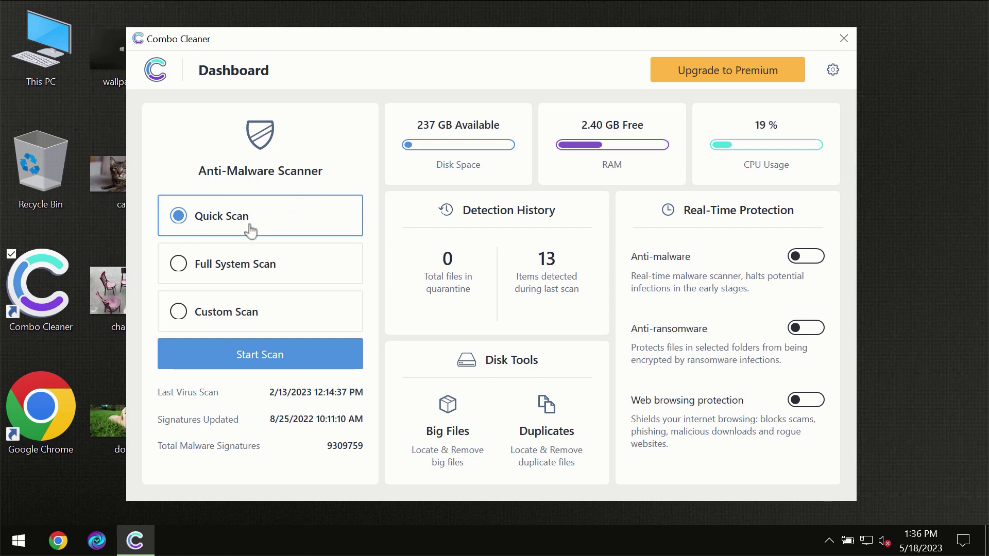
- Start a Quick Scan from the Combo Cleaner Dashboard
{"action": "left_click", "coordinate": [253, 361]}
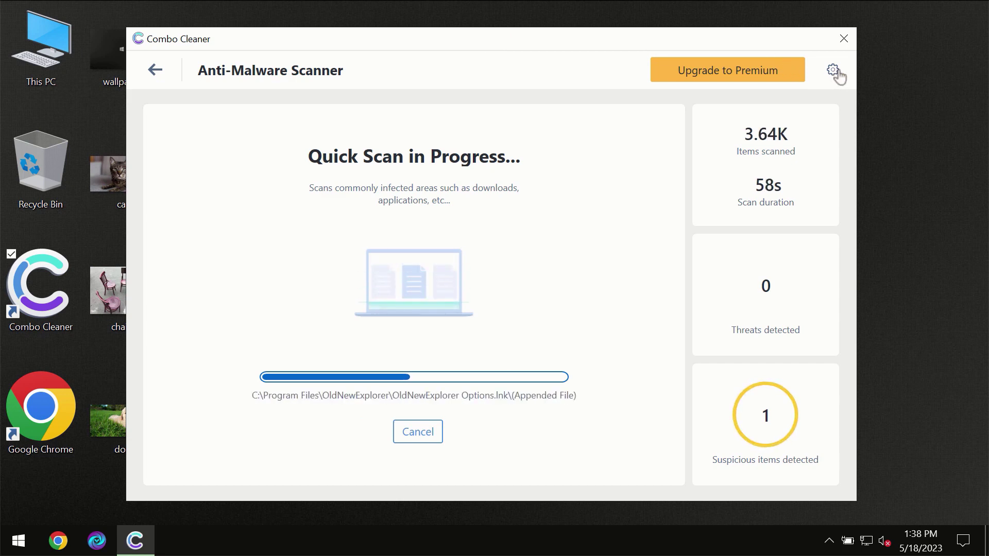
- Look at the Anti-Ransomware settings, then go back to the Dashboard
{"action": "left_click", "coordinate": [834, 72]}
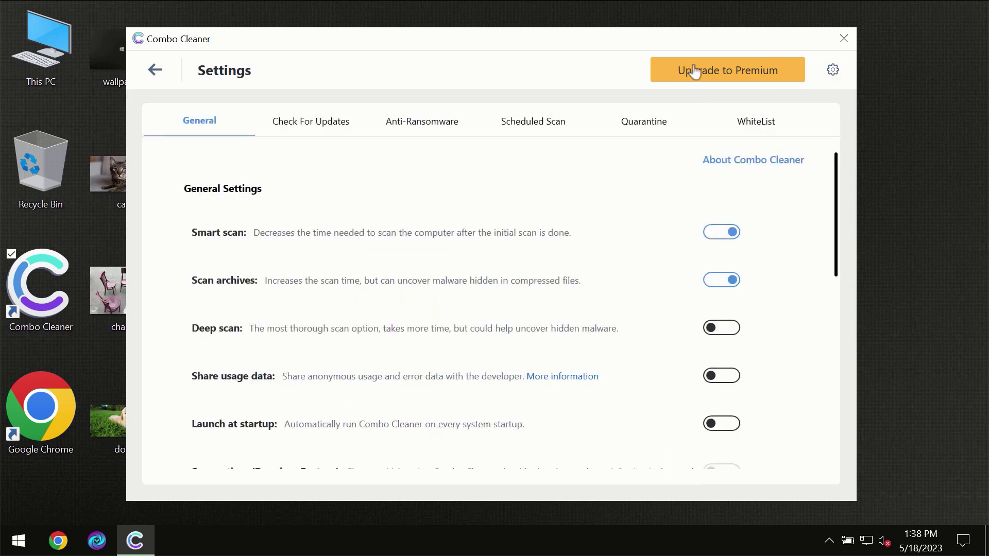
{"action": "left_click", "coordinate": [417, 131]}
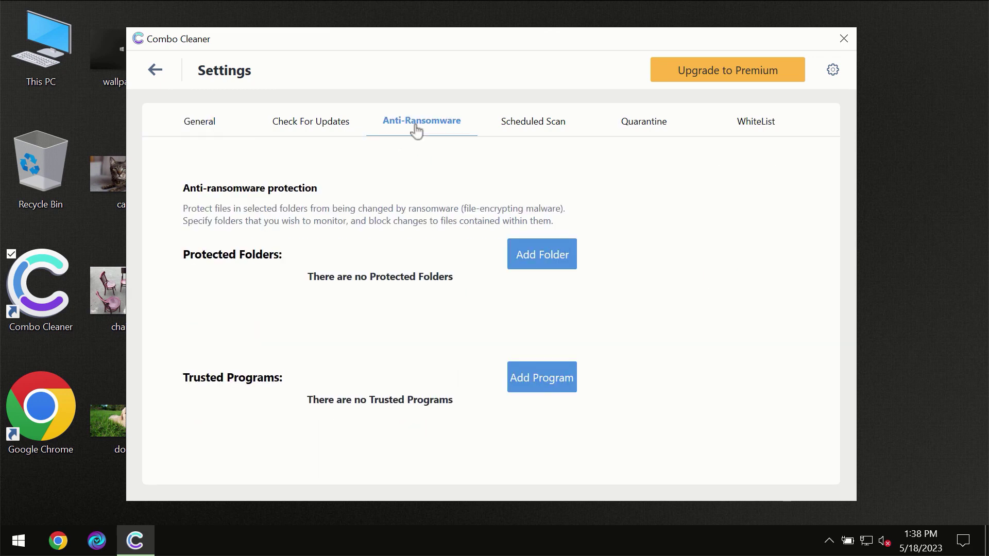
{"action": "left_click", "coordinate": [155, 71]}
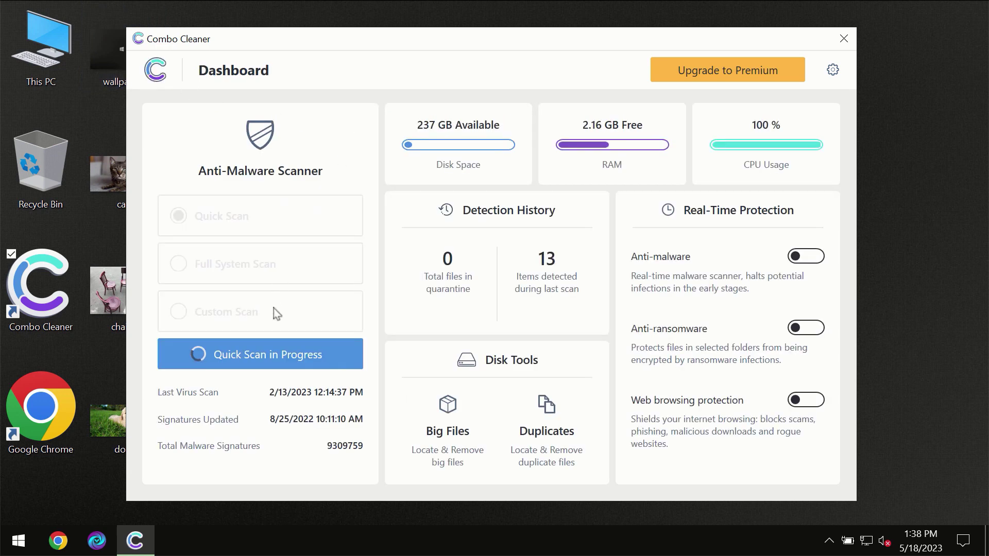
- Return to the quick scan's results and, once finished, open the Upgrade to Premium page
{"action": "left_click", "coordinate": [285, 359]}
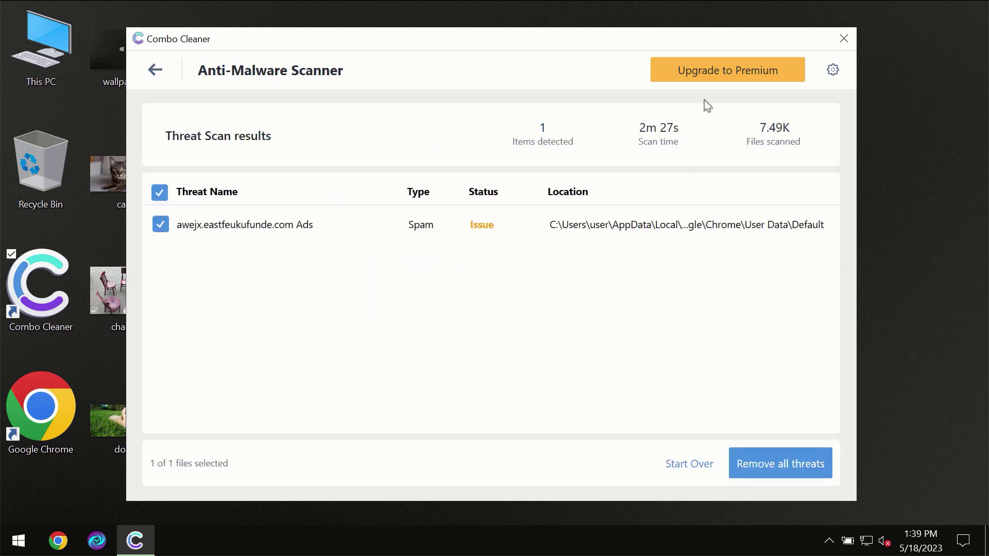
{"action": "left_click", "coordinate": [711, 70]}
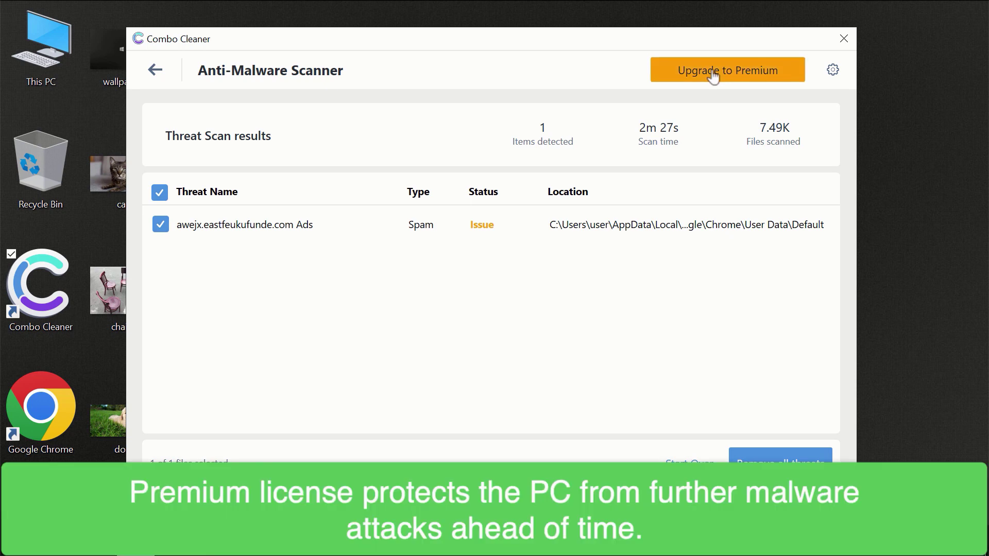